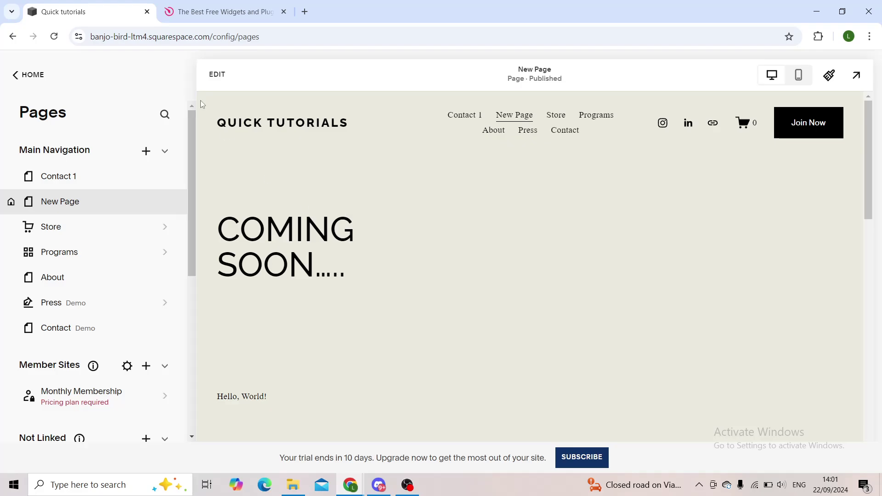
Search the Elfsight widget catalogue for 'pdf' to show PDF Embed, Flipbook and File Embed
key("ctrl+Tab")
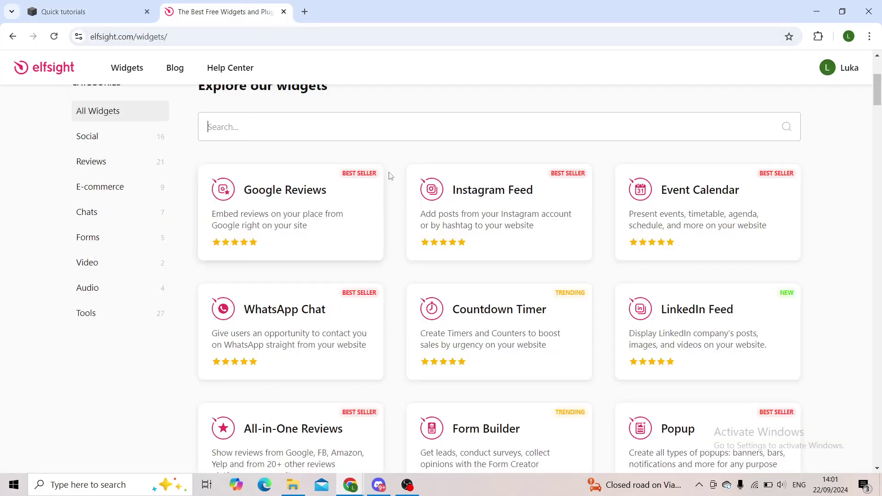
scroll(390, 176, "up", 5)
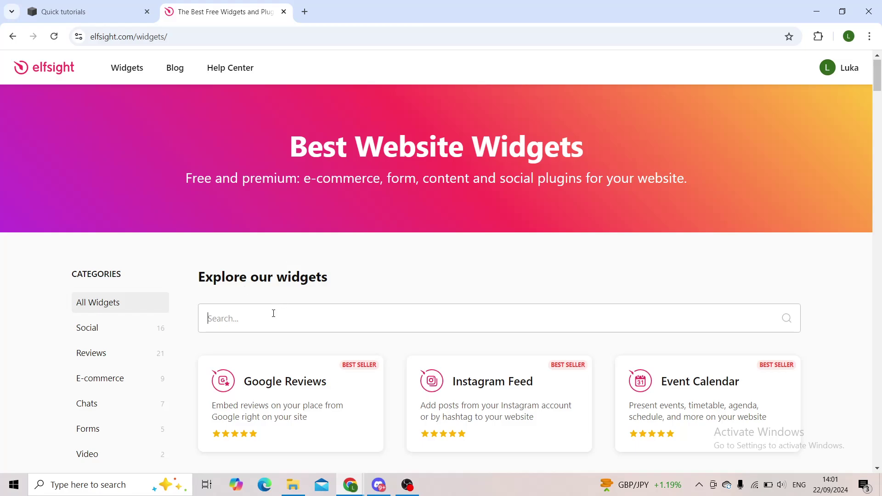
type("pdf")
scroll(359, 279, "down", 3)
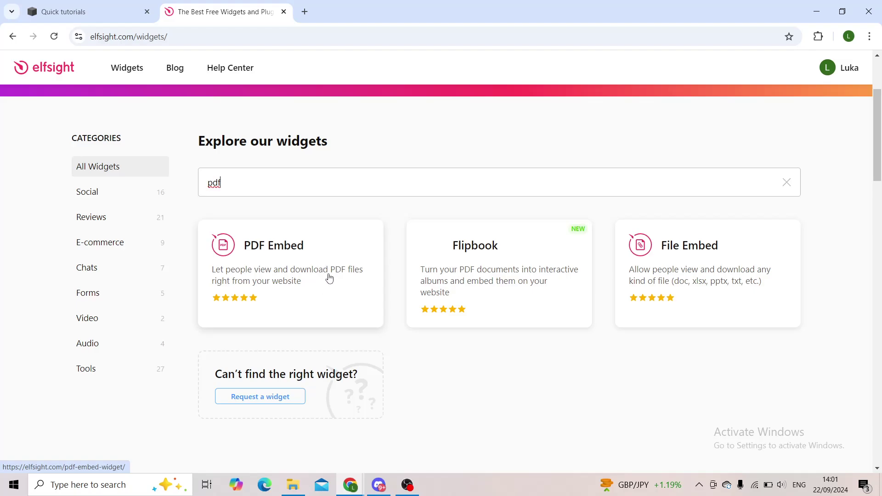
Open the PDF Embed widget page and view the Embed PDF File template's sample resume preview
left_click(248, 245)
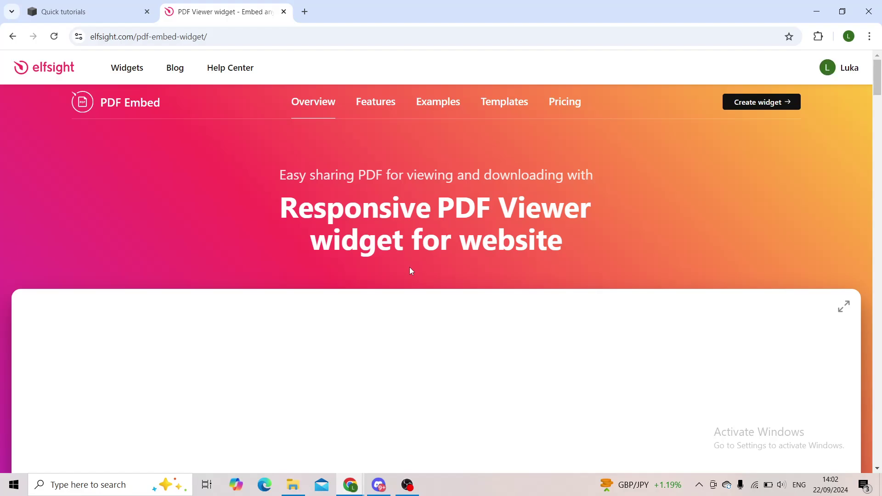
scroll(409, 266, "down", 3)
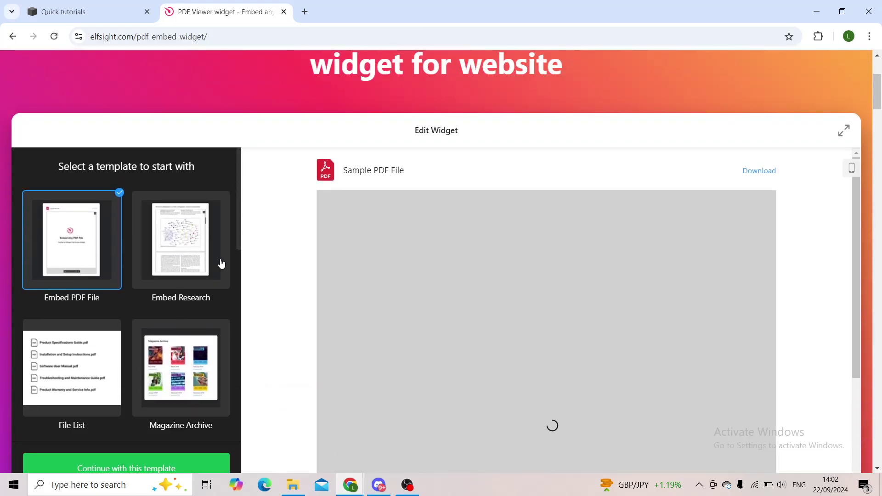
scroll(299, 280, "down", 2)
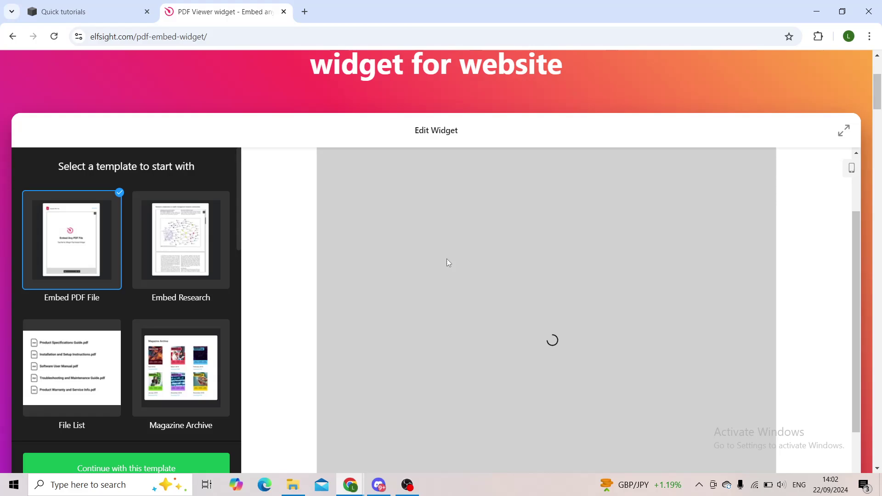
scroll(301, 270, "up", 2)
scroll(262, 259, "down", 1)
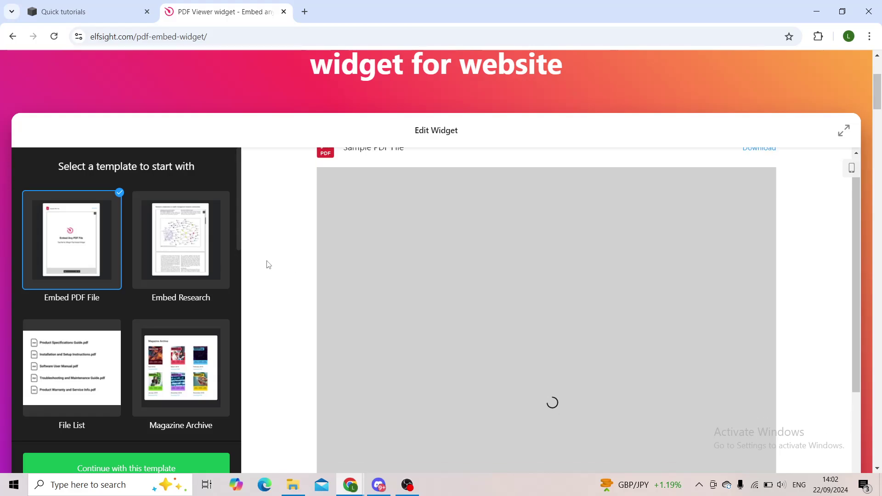
scroll(268, 261, "down", 1)
scroll(269, 265, "down", 1)
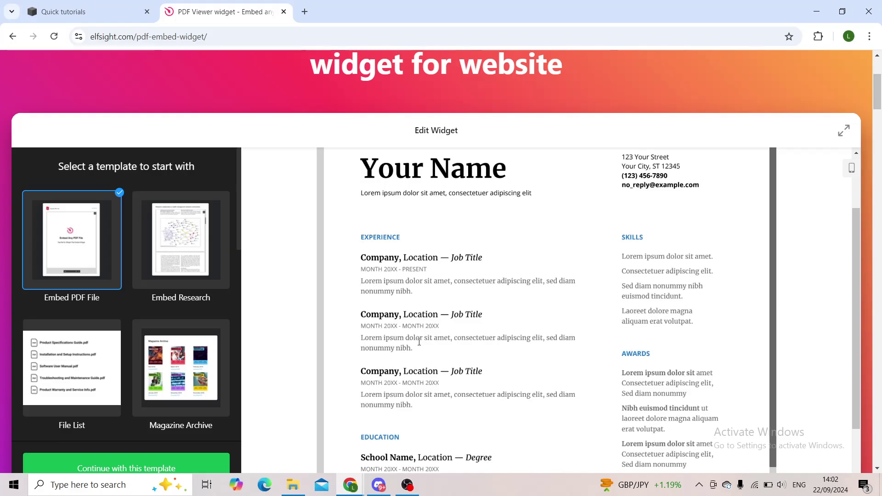
scroll(266, 285, "down", 1)
scroll(257, 294, "up", 1)
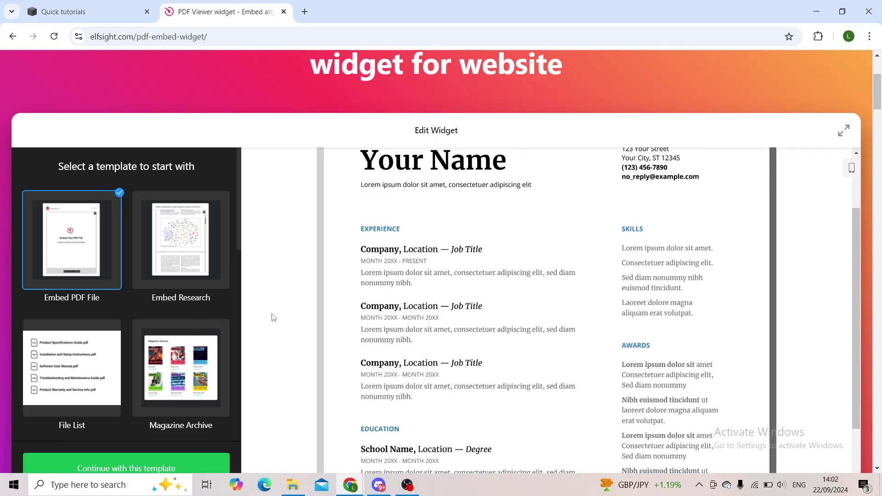
scroll(273, 317, "down", 2)
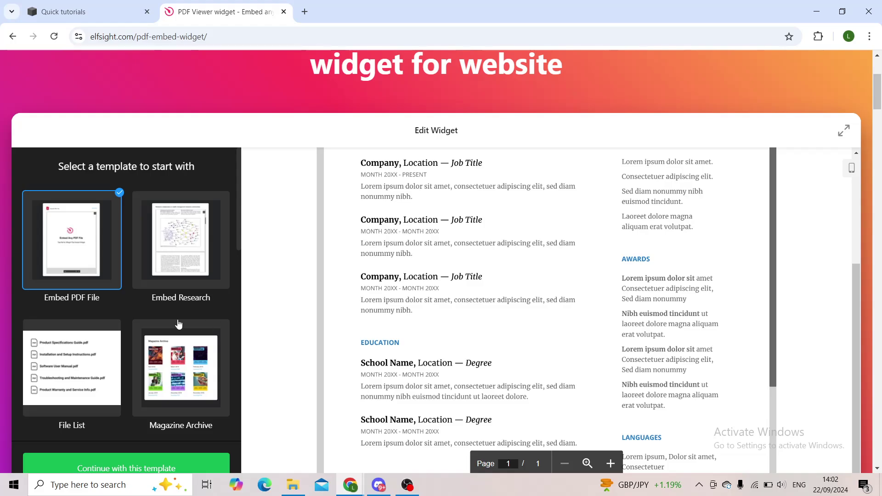
scroll(179, 324, "down", 2)
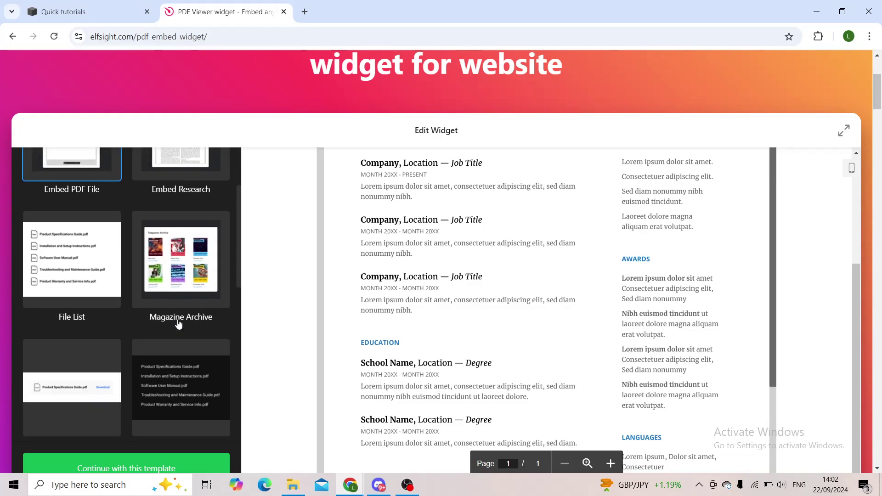
Continue with the Embed PDF File template and save the widget as 'Untitled PDF Embed'
left_click(133, 460)
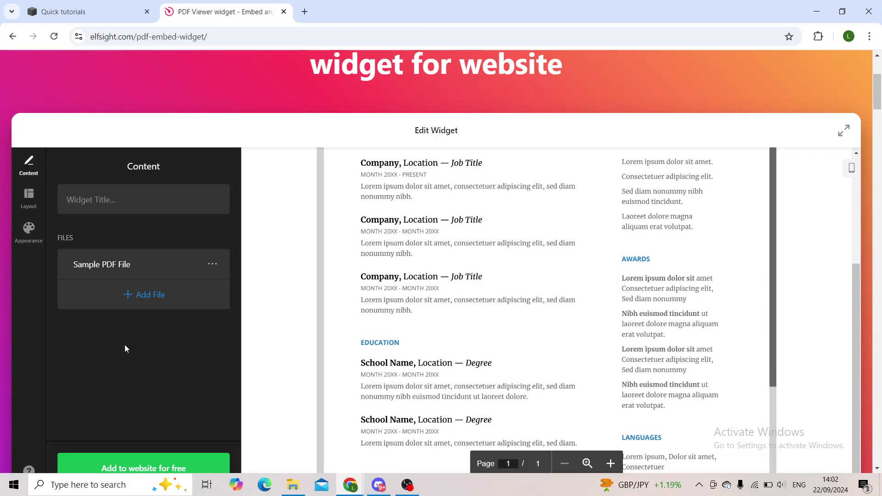
left_click(105, 185)
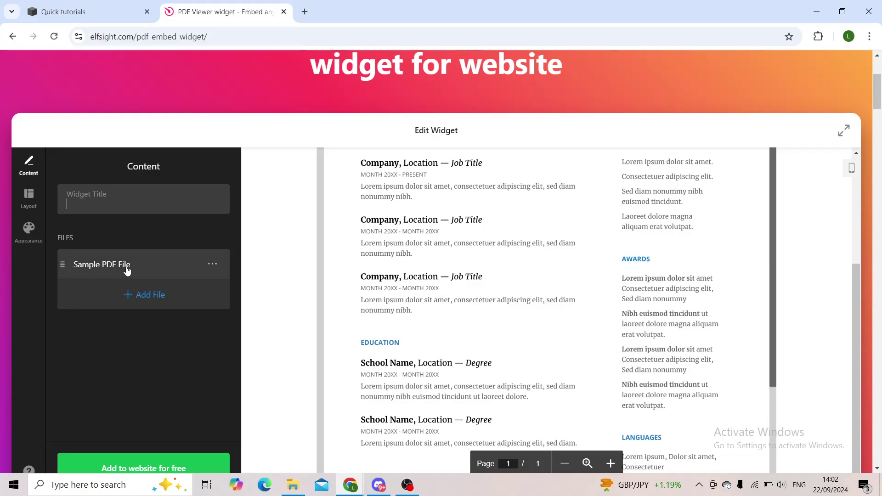
left_click(179, 467)
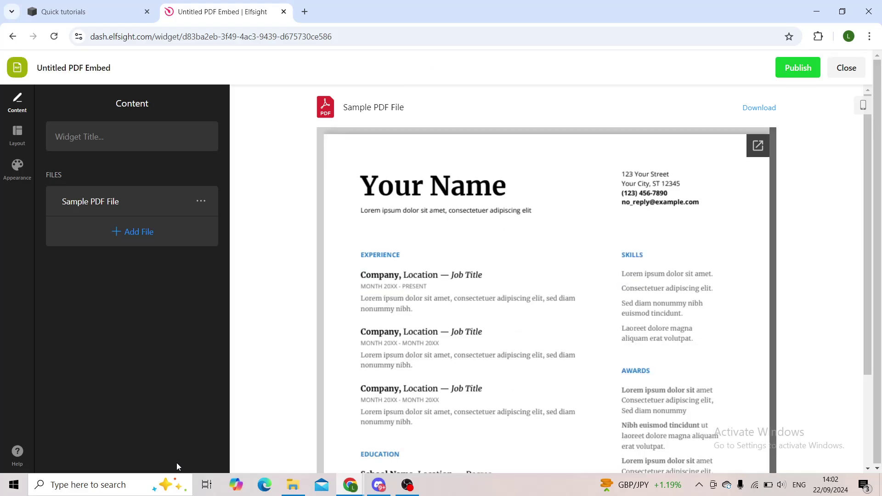
Publish the PDF Embed widget on the Free plan, copy its embed code, and return to Squarespace
left_click(791, 73)
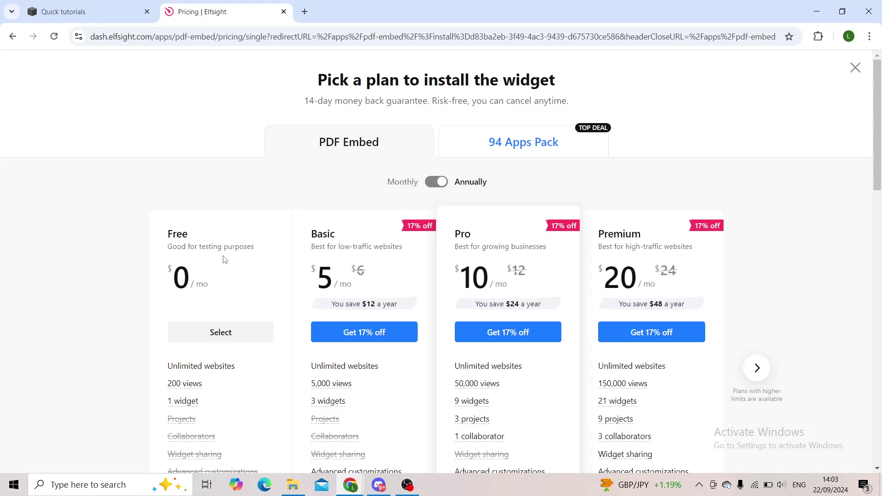
left_click(241, 340)
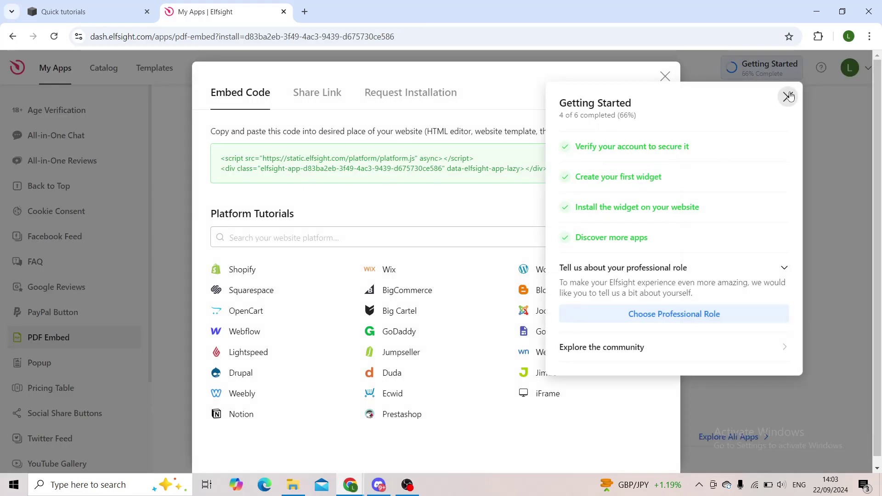
left_click(788, 96)
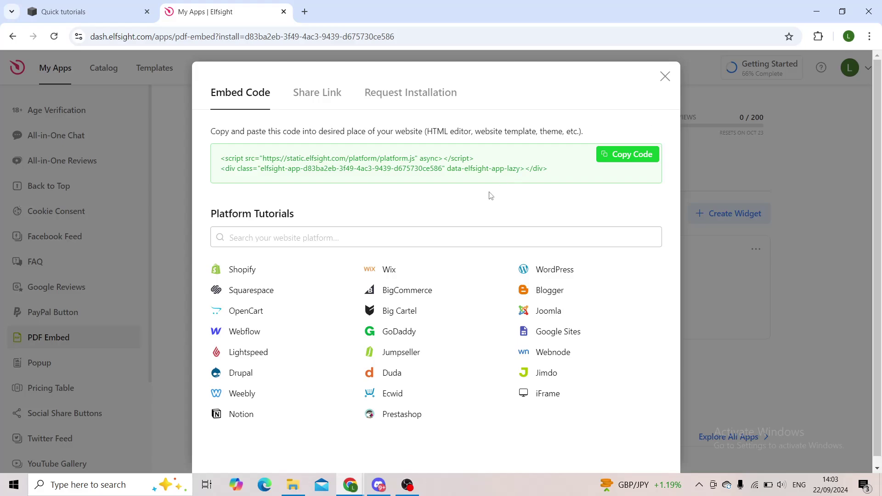
left_click(614, 155)
left_click(145, 4)
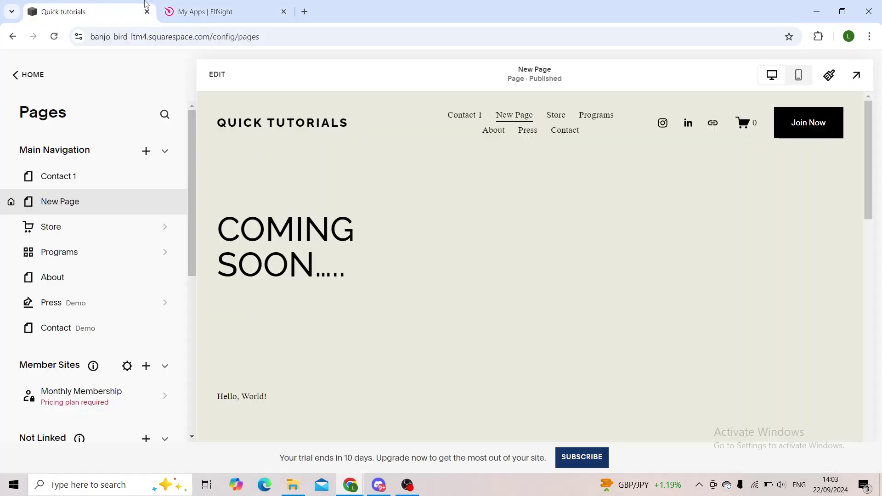
Navigate to Website Tools > Code Injection and scroll down to the Footer code
left_click(16, 76)
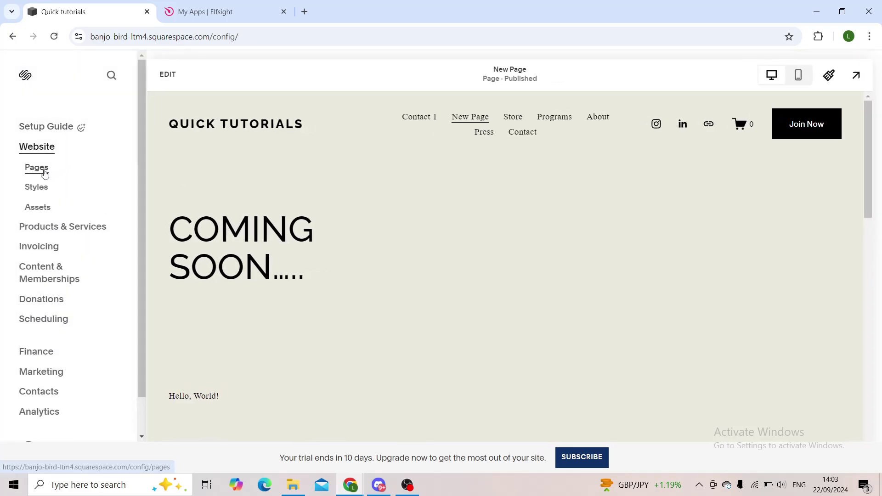
left_click(45, 173)
scroll(133, 364, "down", 5)
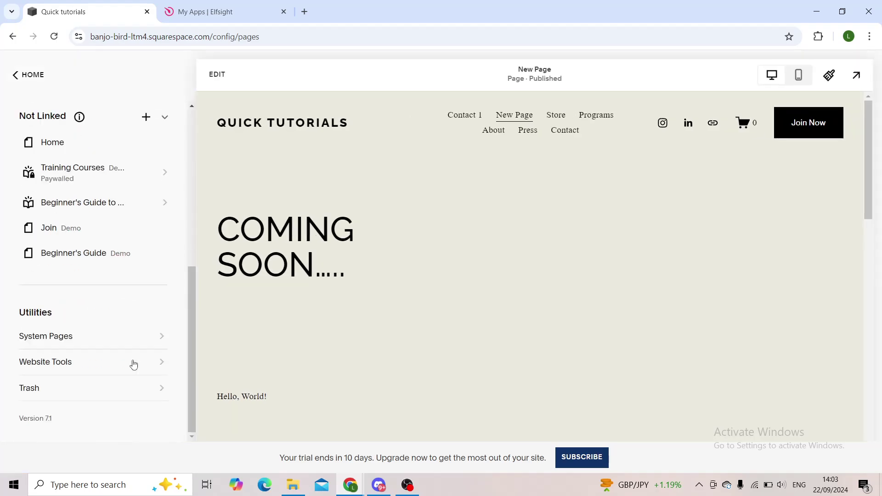
left_click(56, 362)
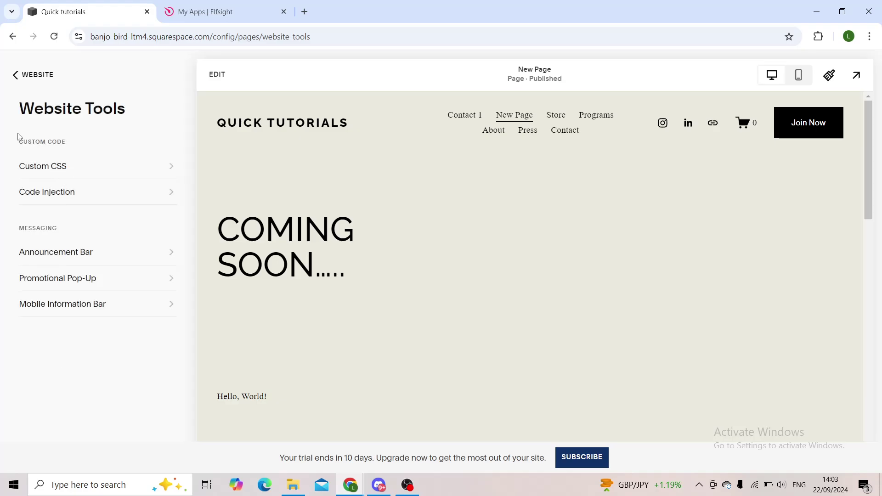
left_click_drag(17, 139, 80, 155)
left_click(80, 156)
left_click(74, 190)
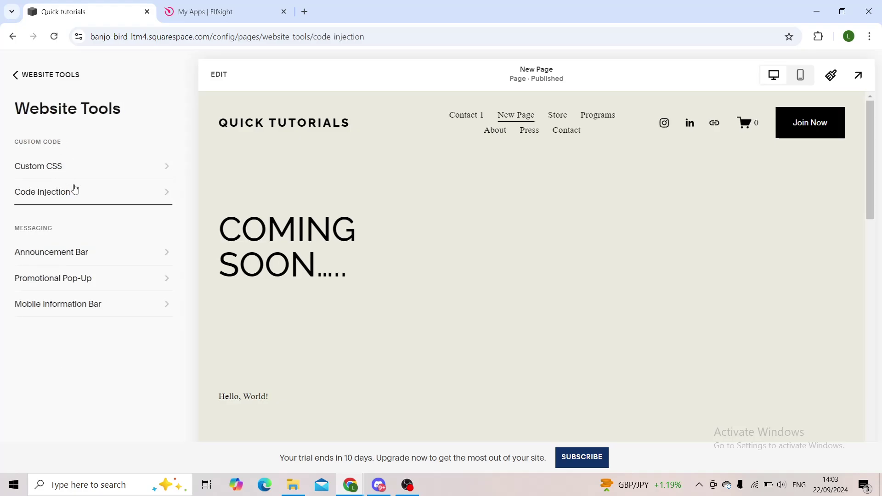
scroll(236, 282, "down", 1)
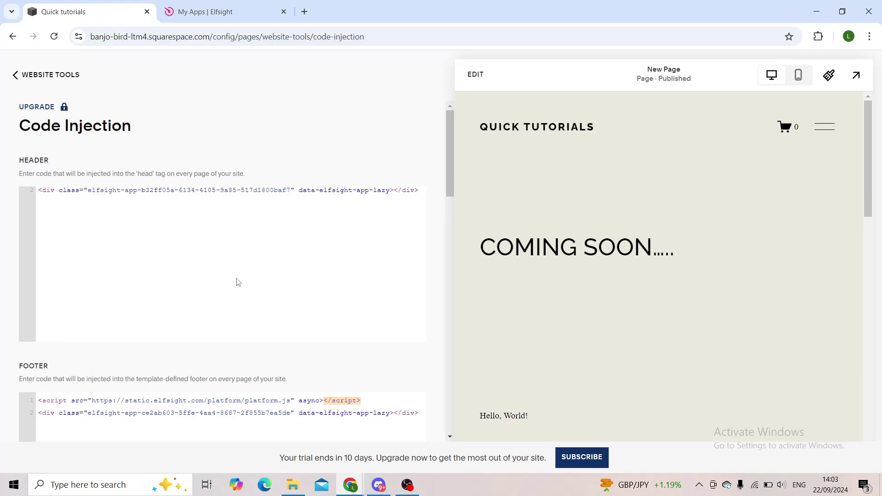
scroll(339, 354, "down", 3)
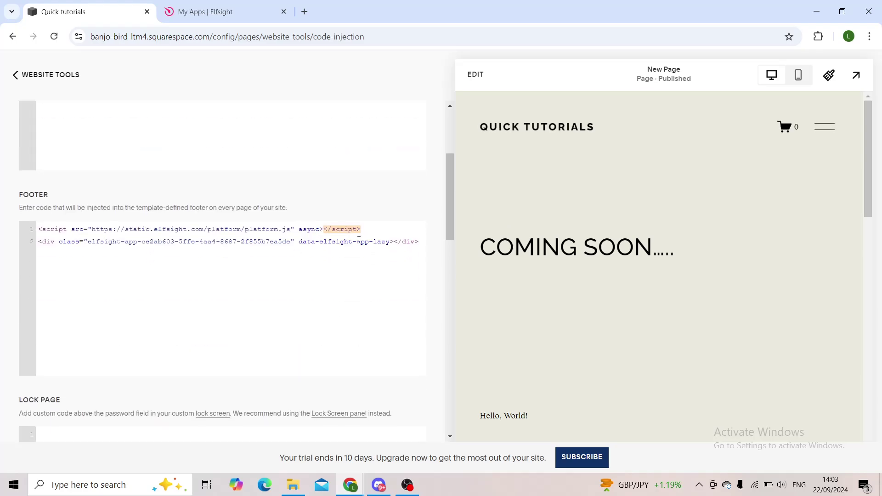
Replace the old Footer code with the copied Elfsight PDF Embed code and save
triple_click(359, 239)
key("ctrl+a")
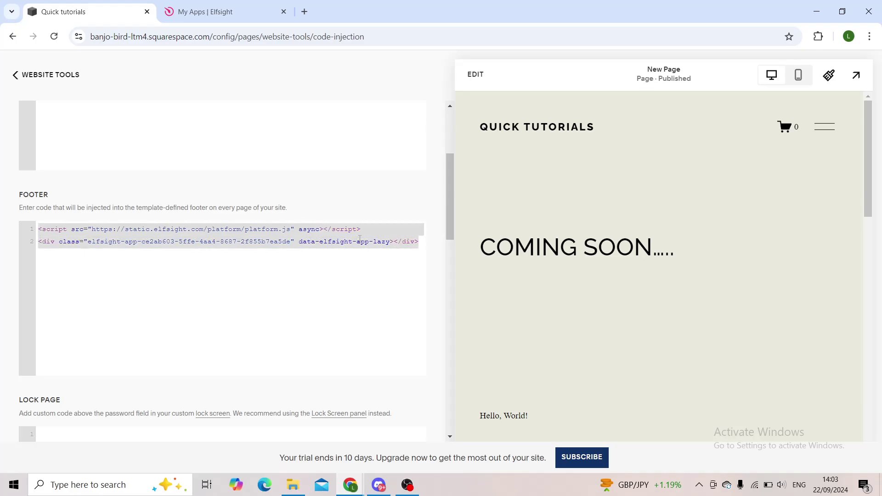
key("BackSpace")
key("ctrl+v")
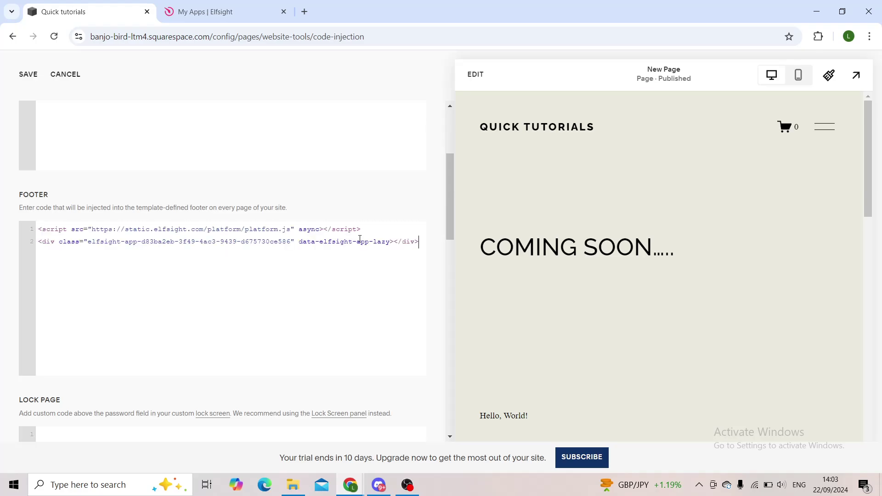
left_click(208, 9)
left_click(72, 9)
left_click(26, 73)
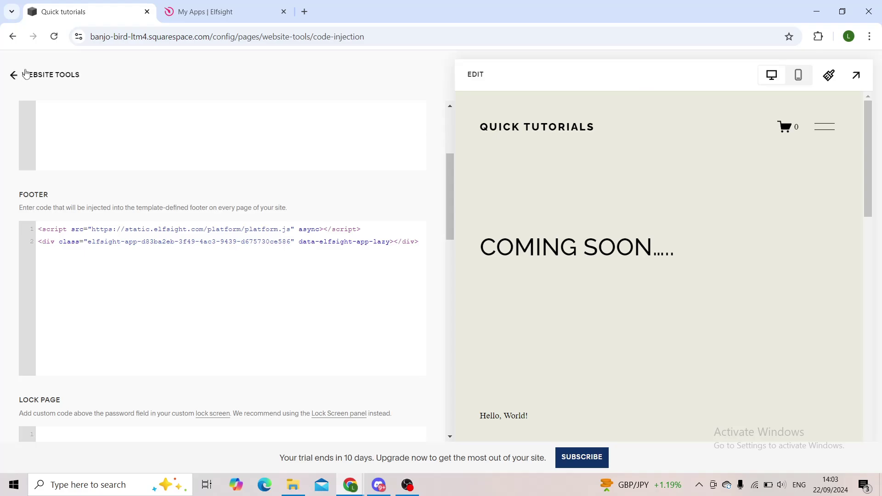
Back out of Code Injection and scroll the site preview to the footer, closing the search overlay
left_click(41, 76)
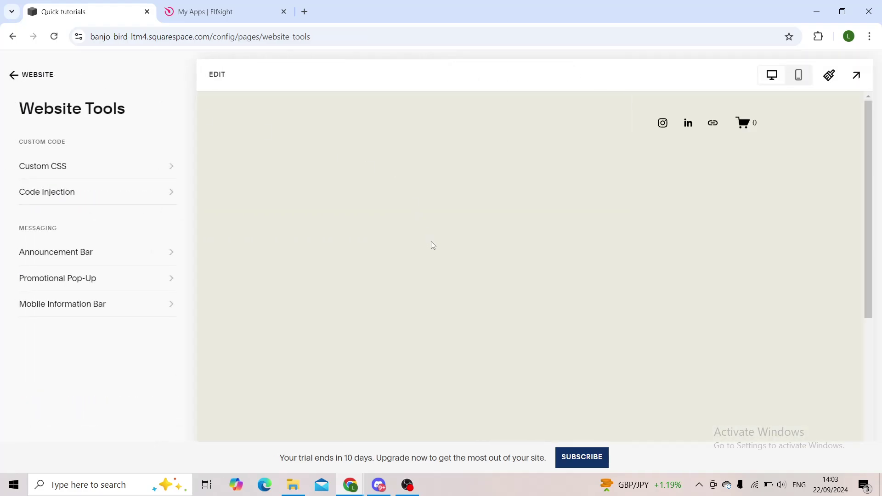
scroll(632, 293, "down", 5)
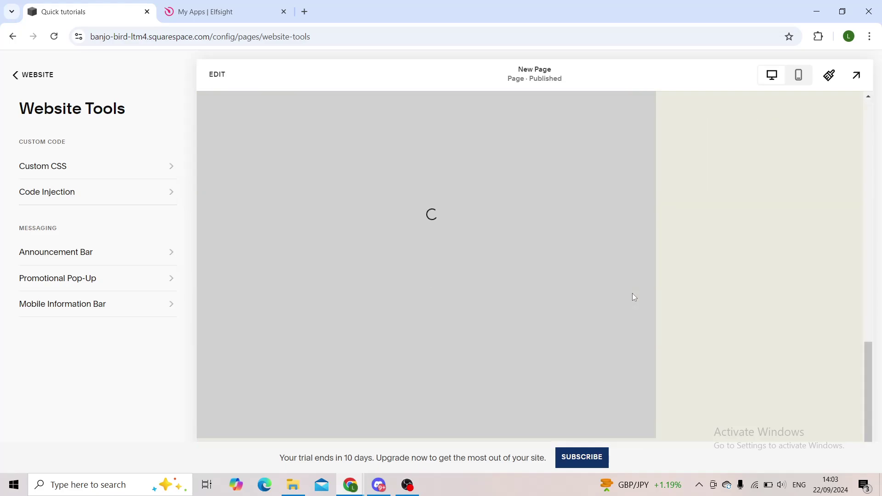
scroll(632, 293, "up", 4)
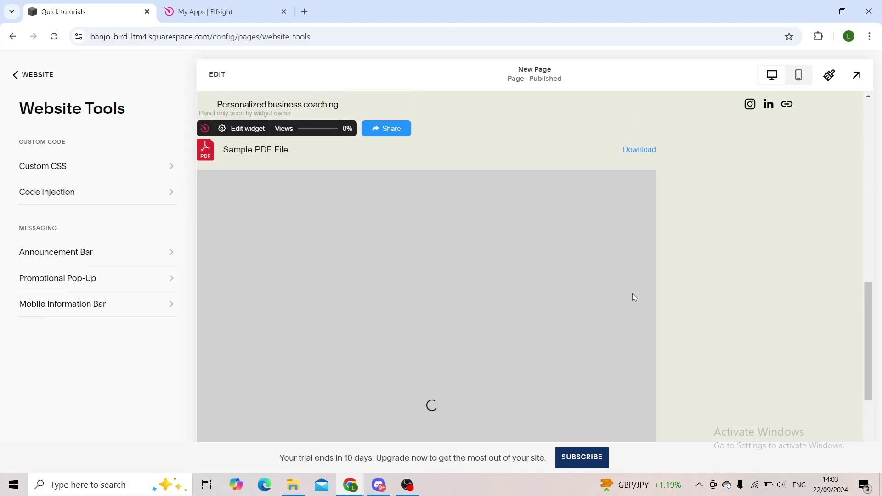
scroll(632, 293, "down", 2)
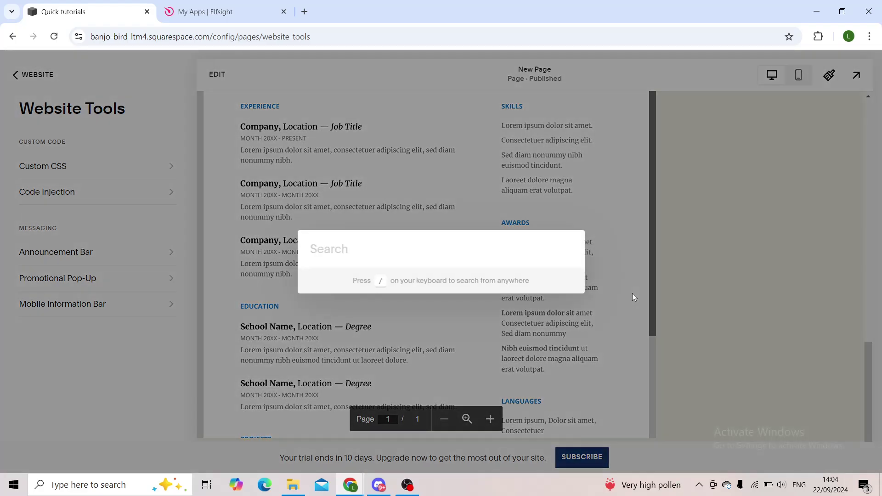
left_click(685, 273)
scroll(681, 212, "up", 4)
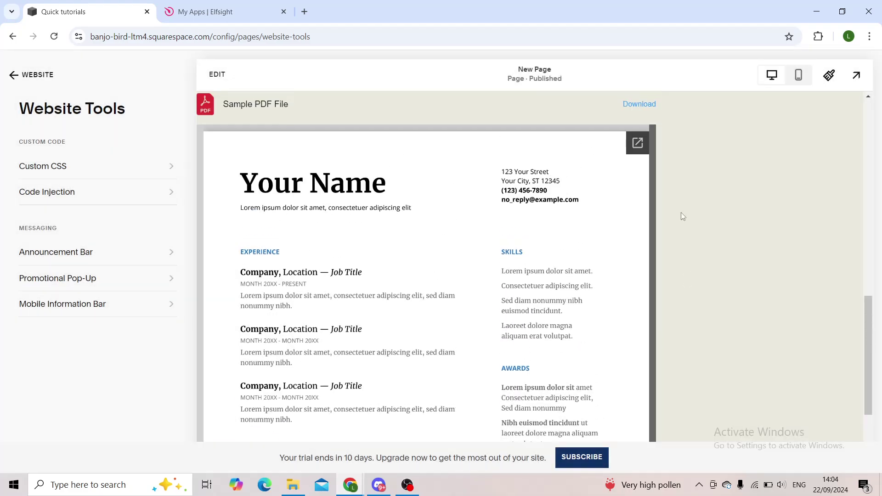
scroll(680, 212, "down", 3)
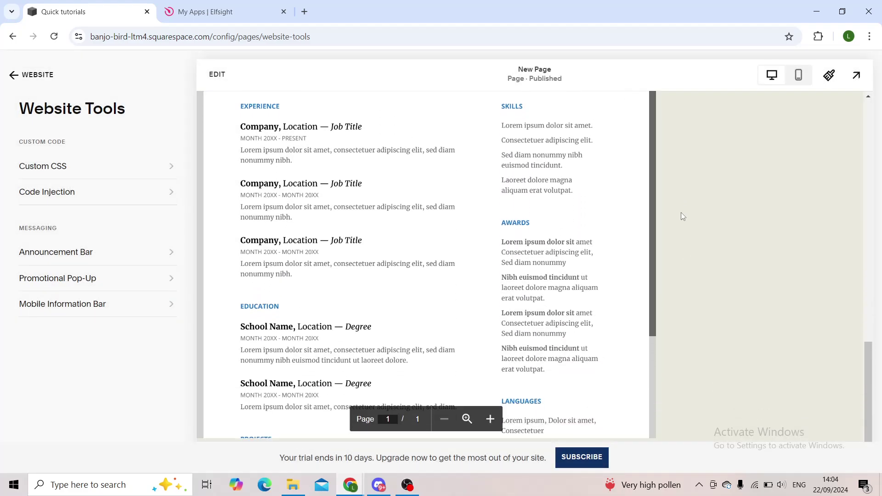
Check the Sample PDF File viewer in the footer, then return to the main dashboard menu
scroll(680, 212, "up", 3)
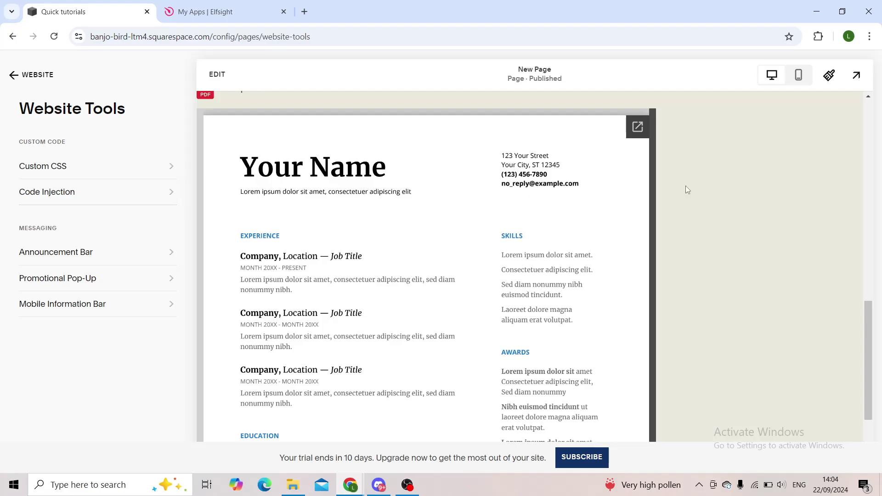
scroll(687, 189, "up", 2)
scroll(687, 190, "up", 6)
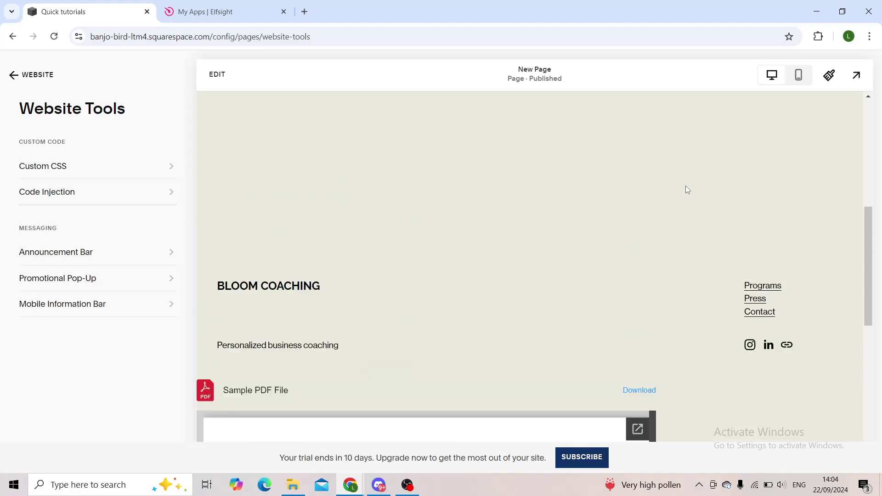
scroll(600, 317, "down", 5)
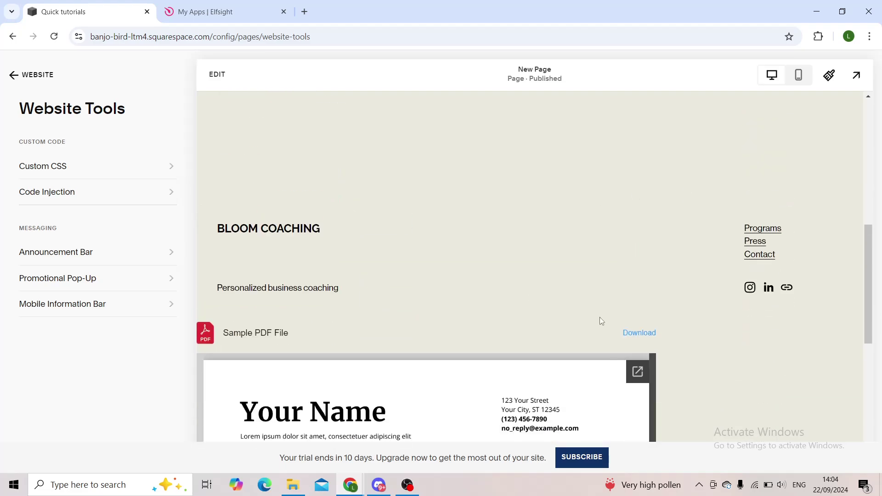
scroll(687, 356, "down", 3)
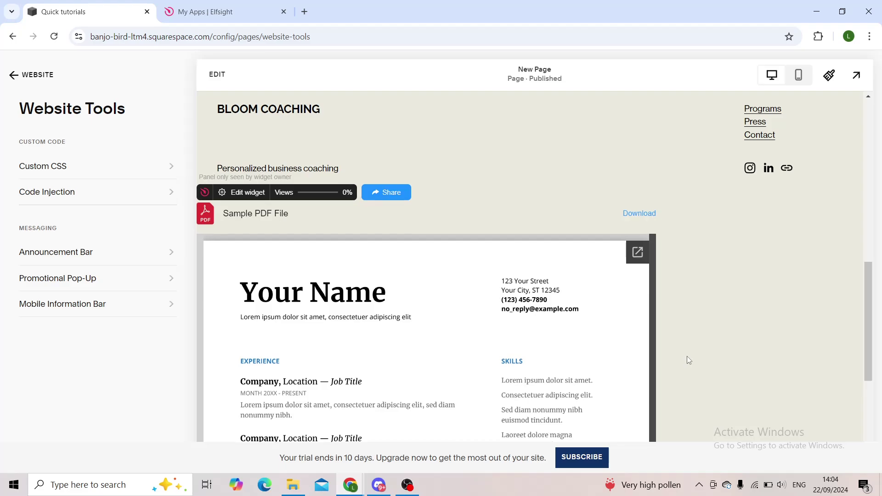
scroll(687, 356, "down", 3)
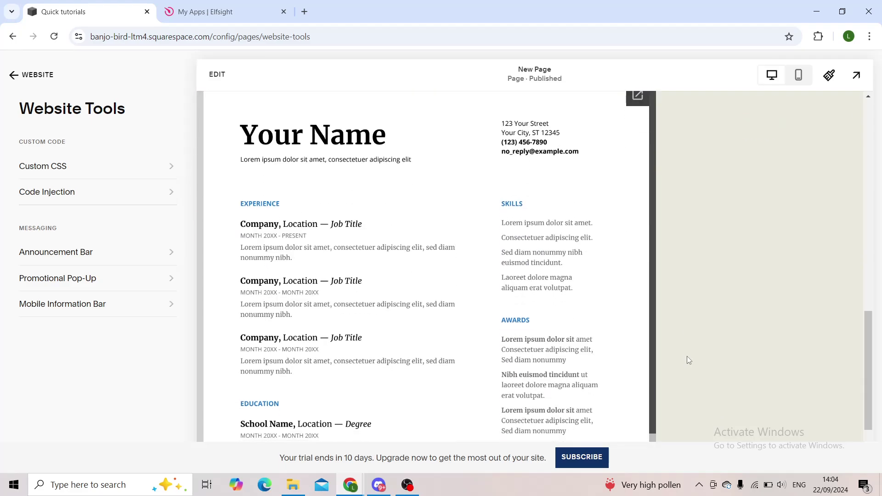
scroll(687, 357, "down", 2)
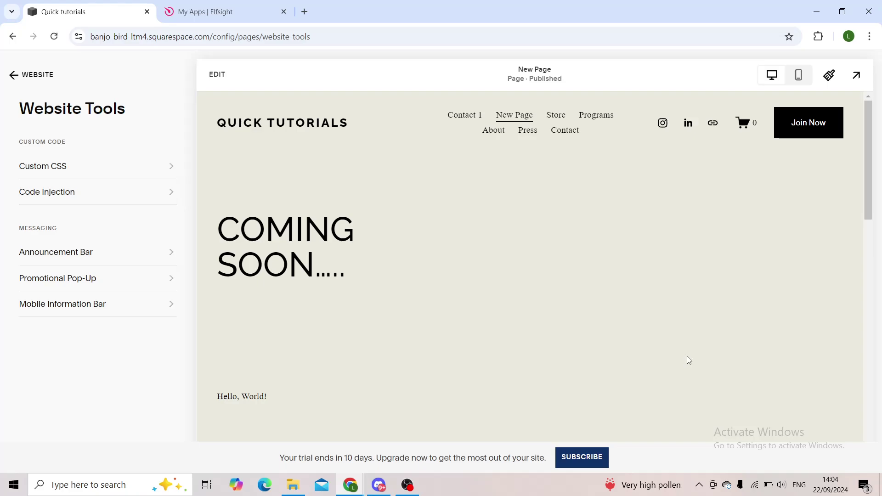
left_click(25, 73)
left_click(24, 74)
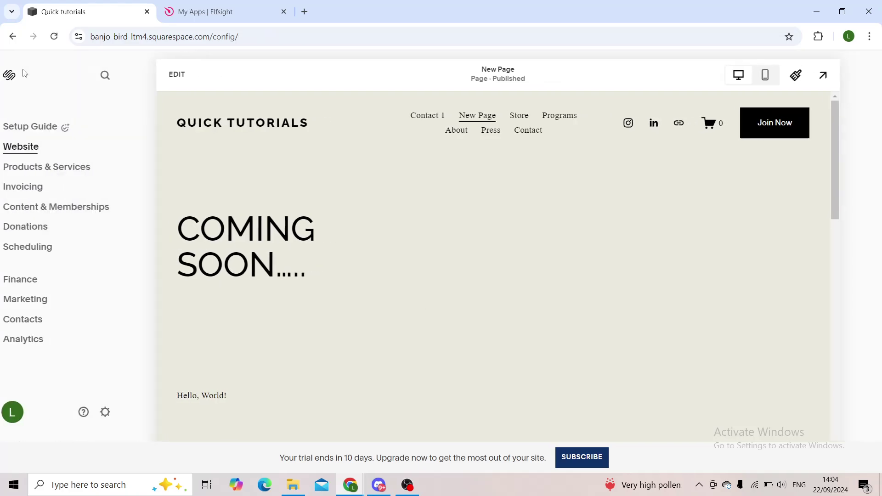